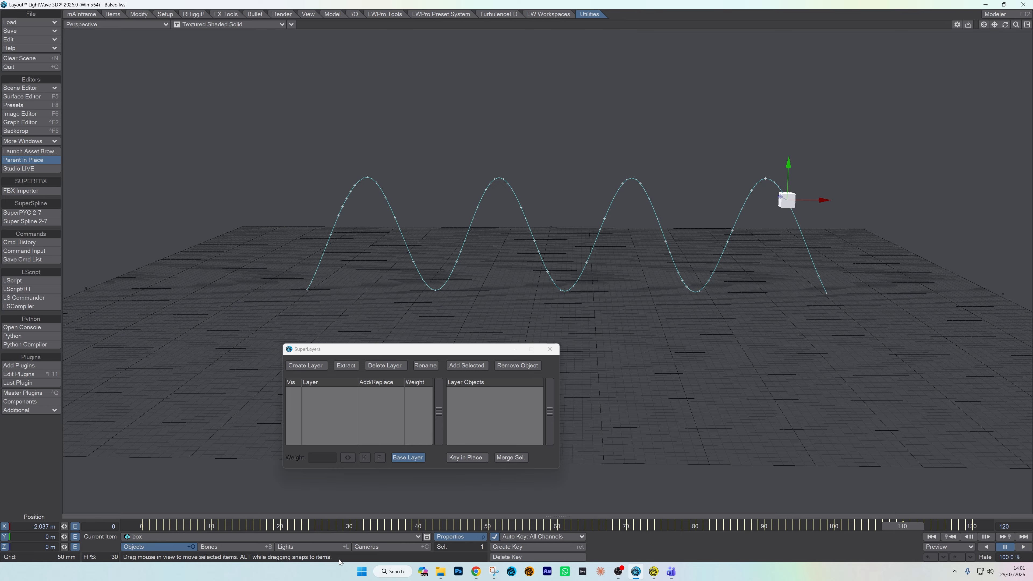
Scrub the timeline from frame 0 to the middle of the range to review the box's baked wave motion.
drag(347, 529, 142, 529)
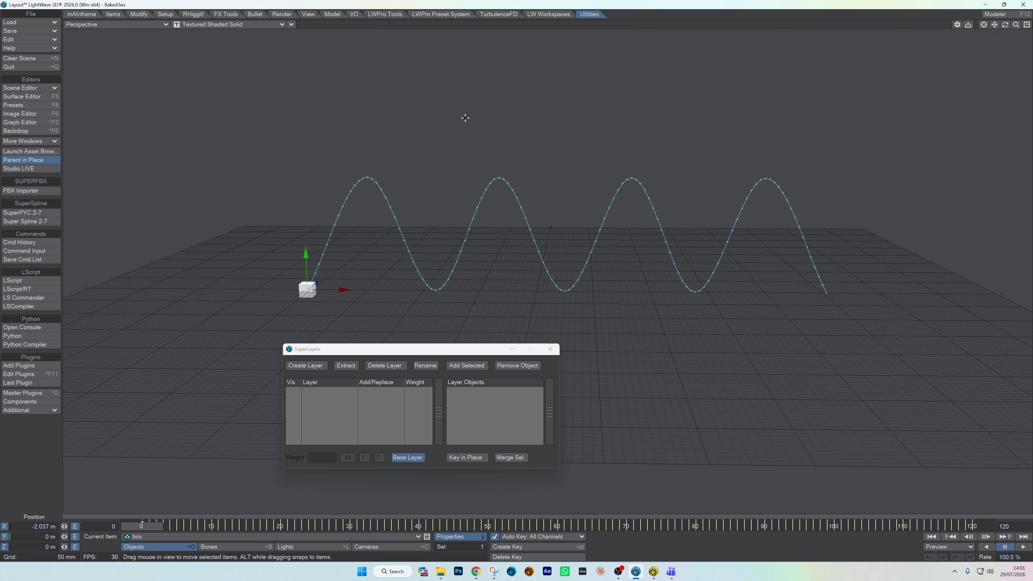
drag(380, 527, 149, 527)
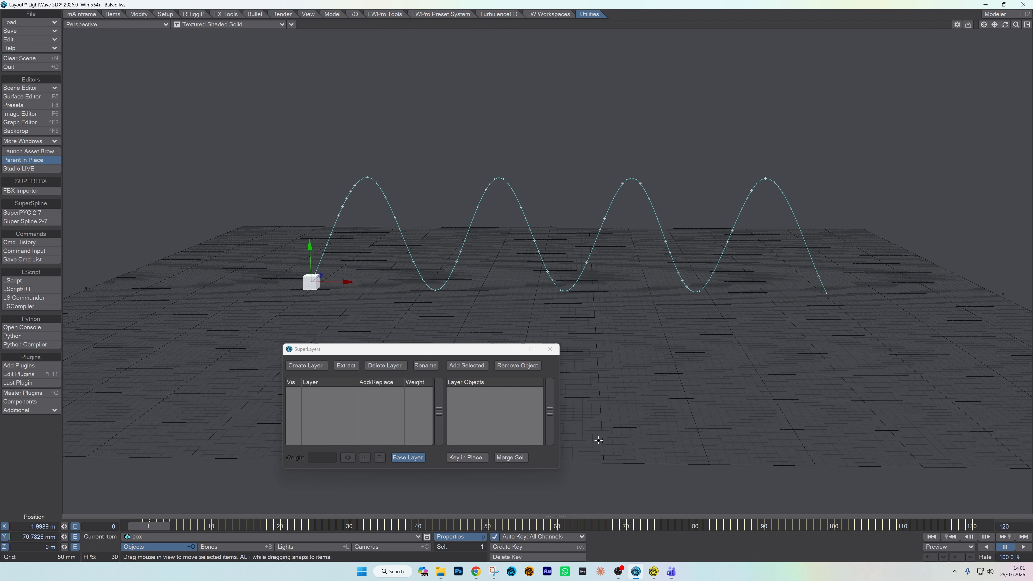
click(508, 526)
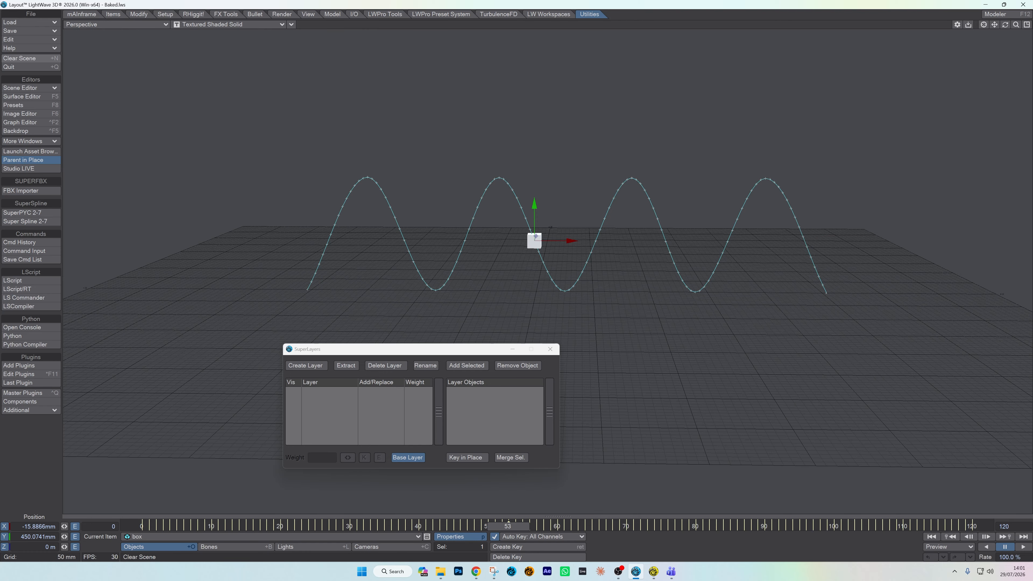
Examine the box's baked motion channels in the Graph Editor, including the Position Y curve, and close the editor.
click(21, 122)
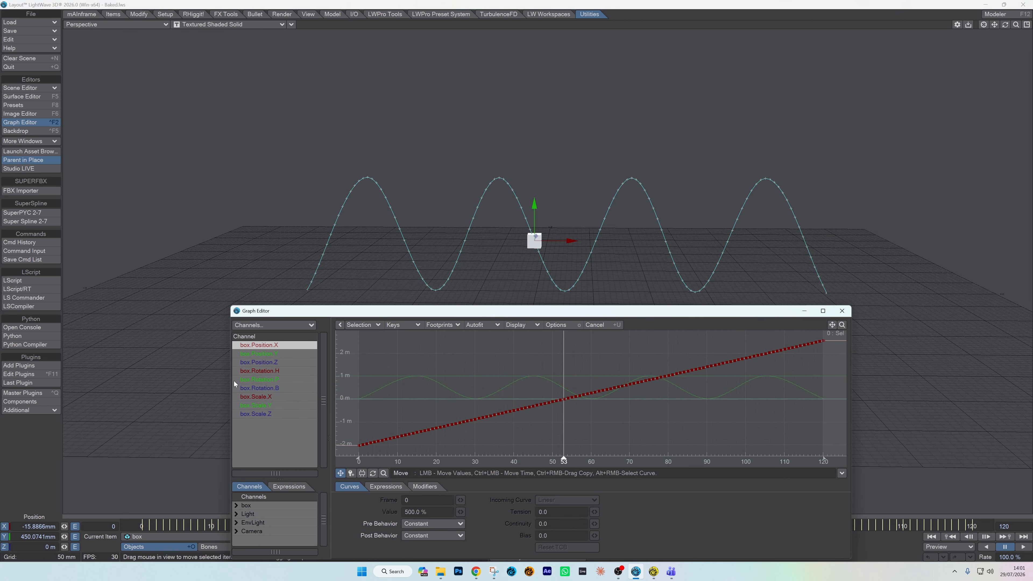
click(284, 378)
click(285, 372)
click(283, 356)
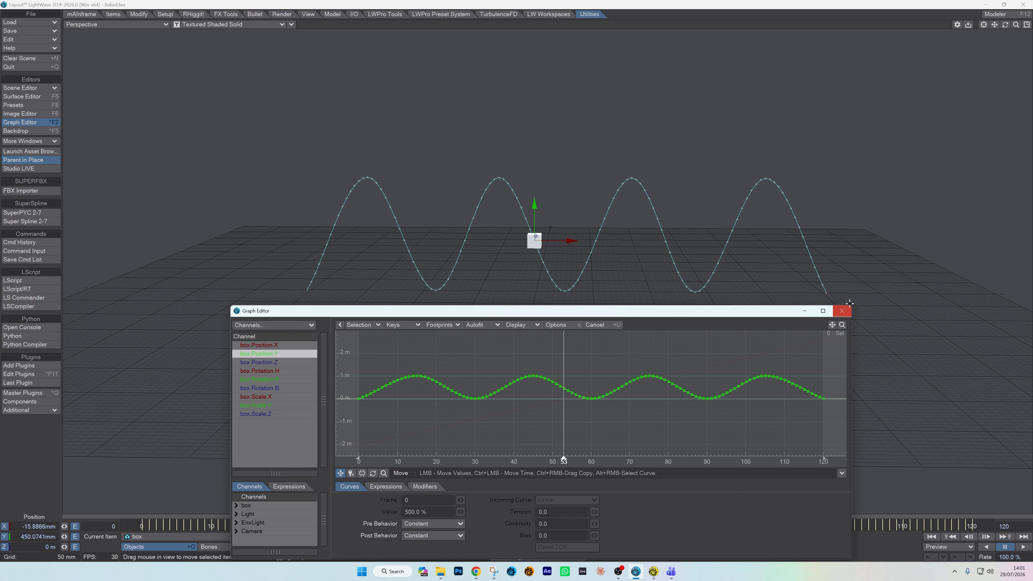
click(843, 311)
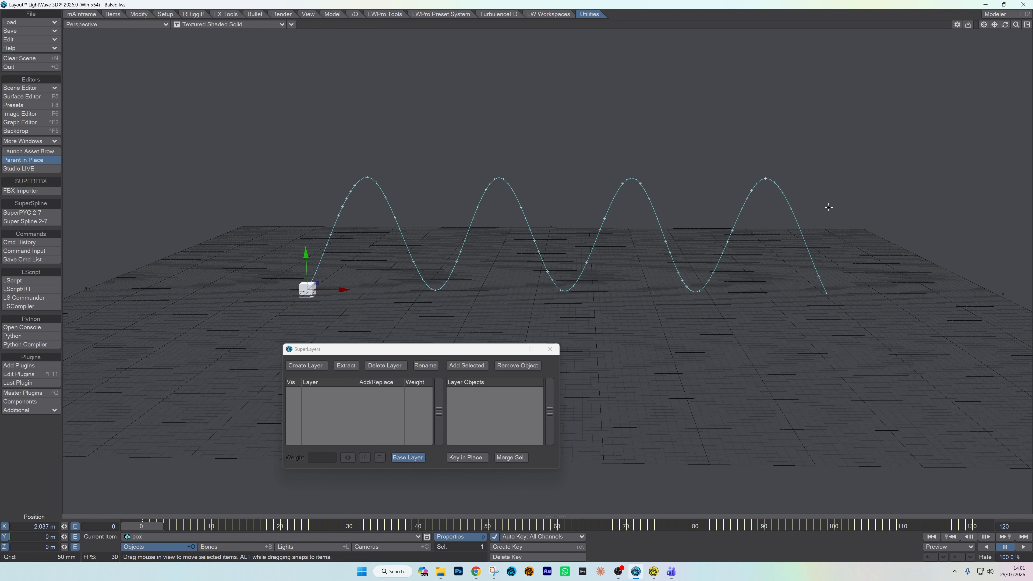
Add a null object named Parent to the scene.
drag(1016, 25, 1008, 24)
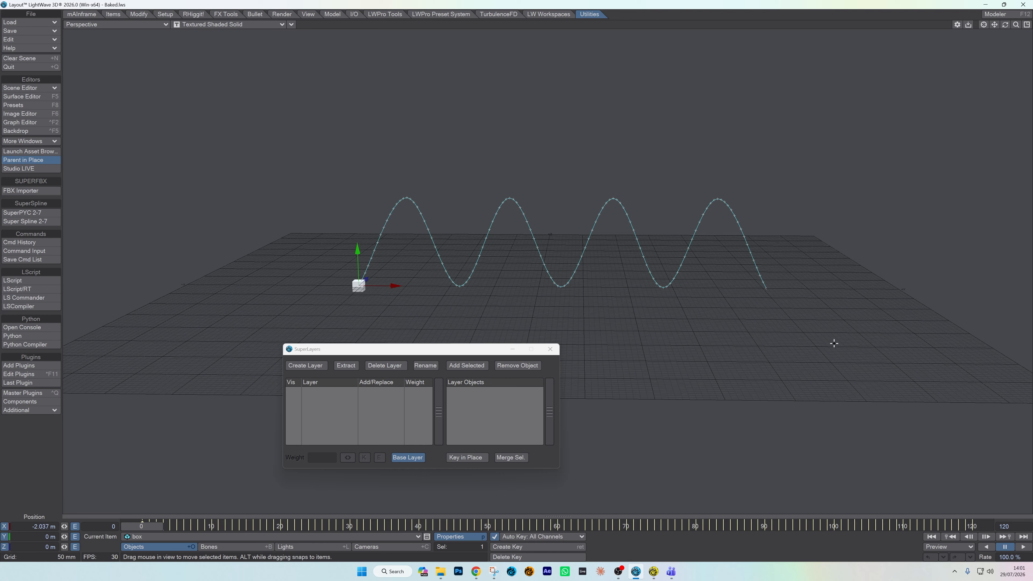
key(ctrl+n)
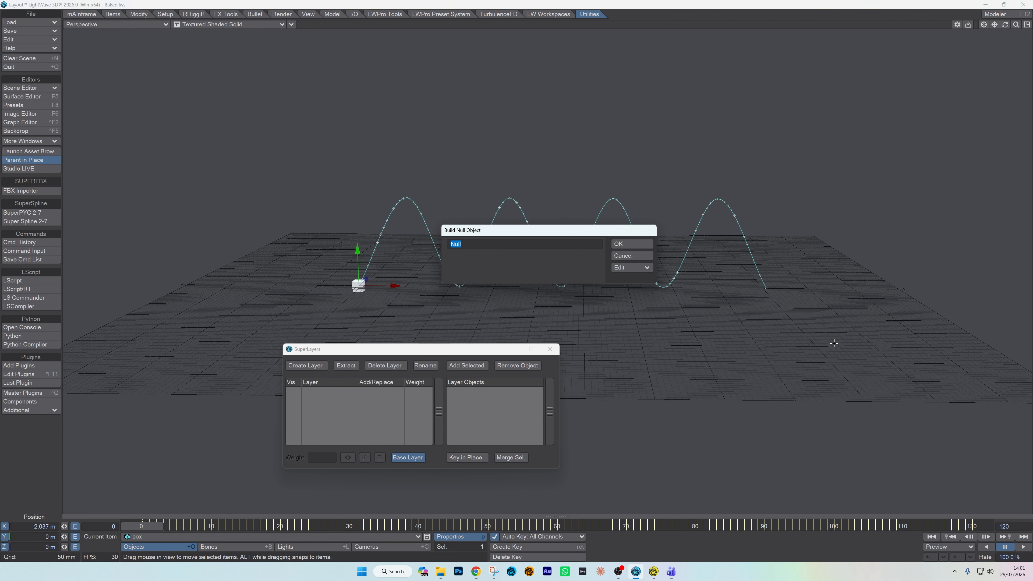
text(Parent)
key(Return)
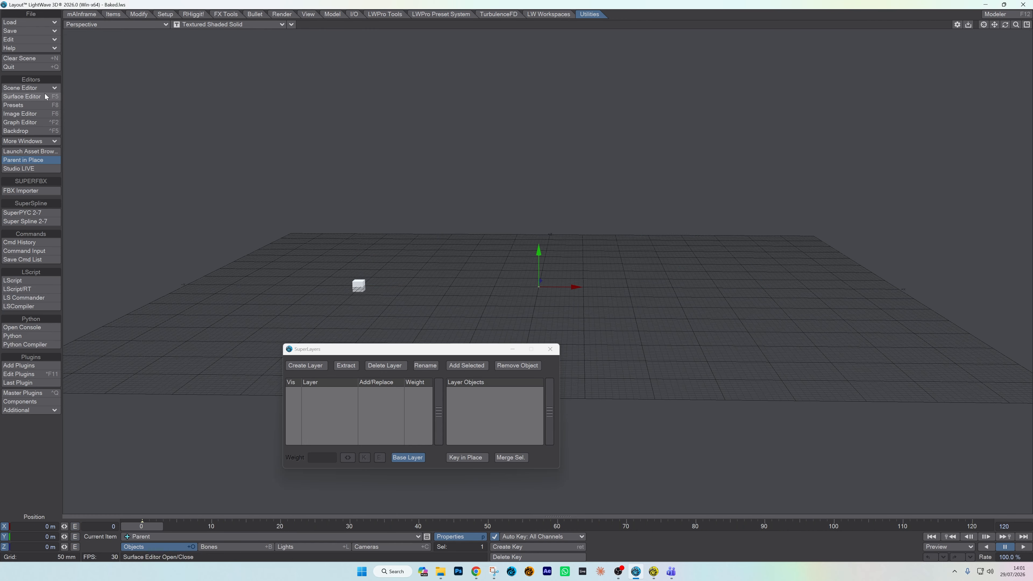
Parent the box to the Parent null and raise the null to about 2.15 m on Y at frame 120.
click(25, 88)
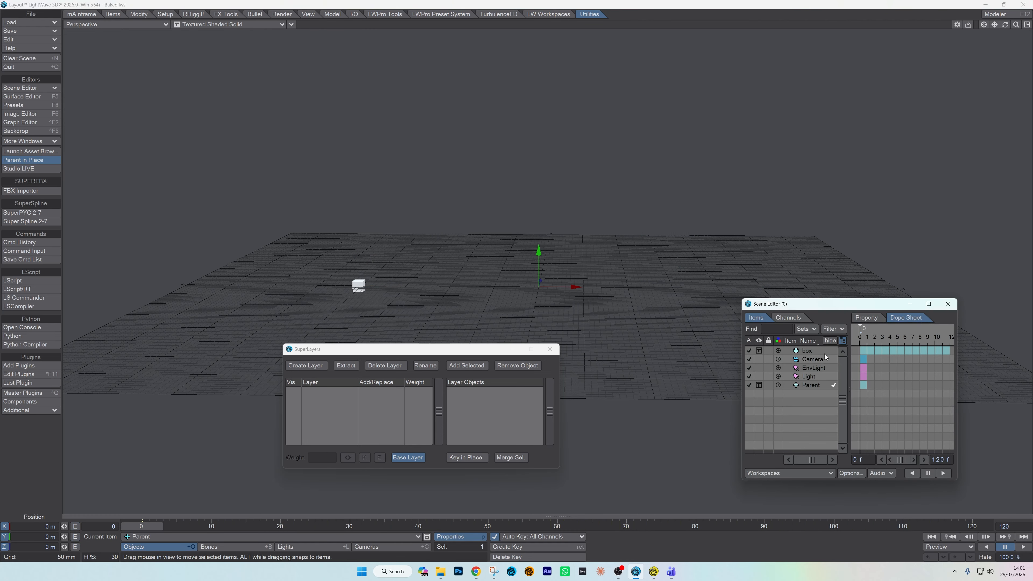
click(813, 351)
drag(807, 352, 815, 387)
click(814, 377)
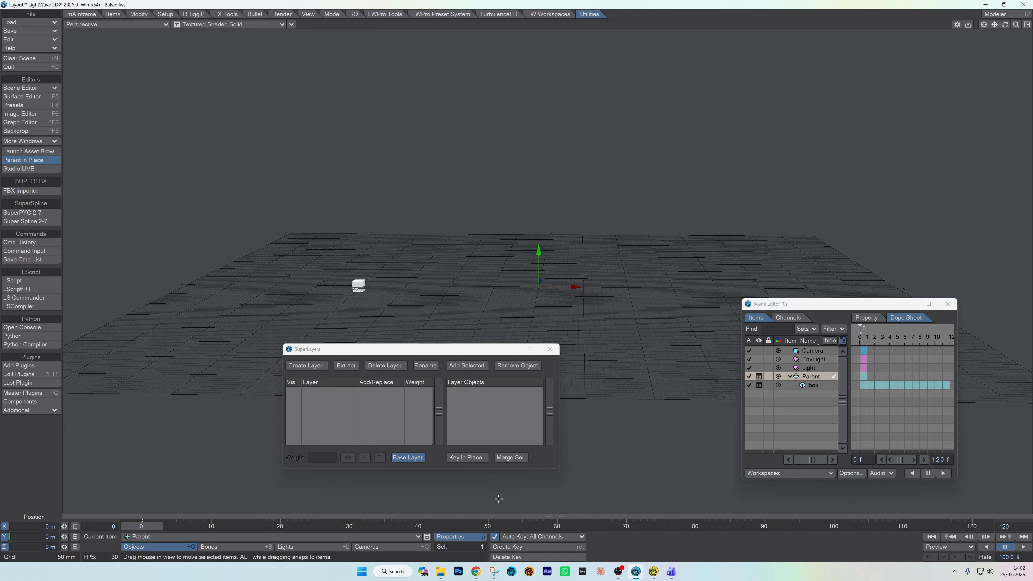
click(970, 528)
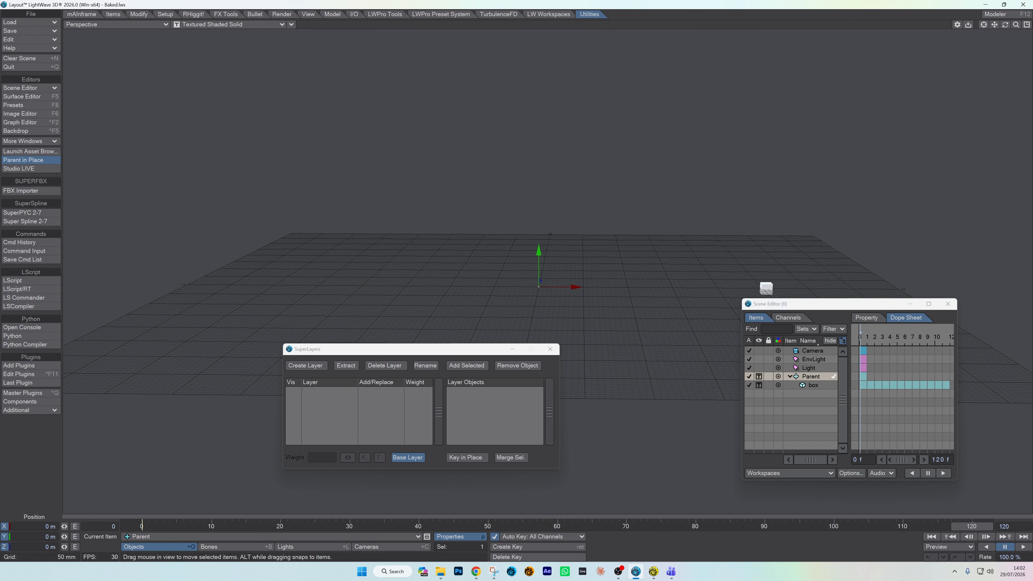
drag(539, 257, 539, 59)
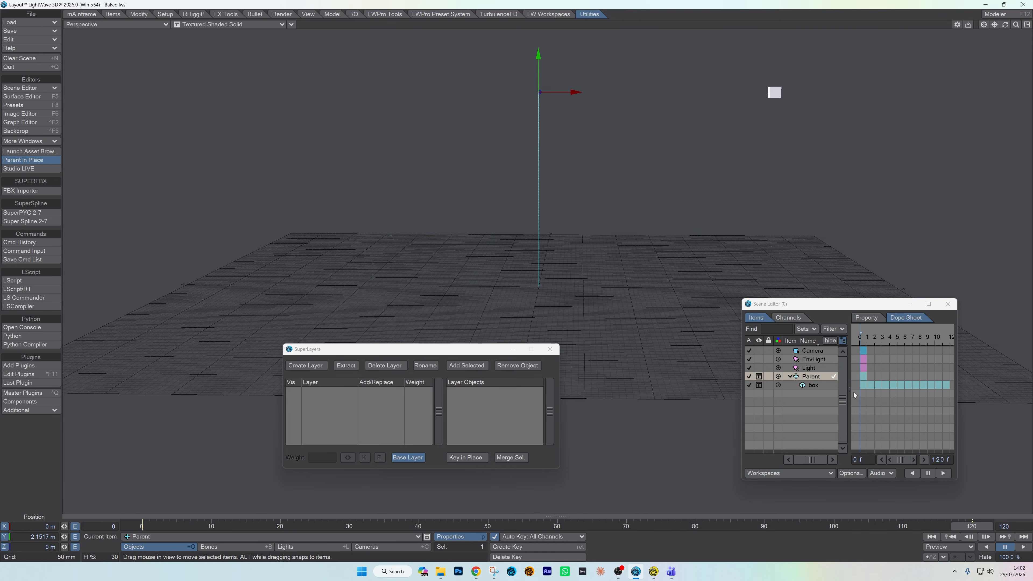
Play back the parented box's motion, compare its path with the Parent null's path, and return to frame 0.
click(826, 386)
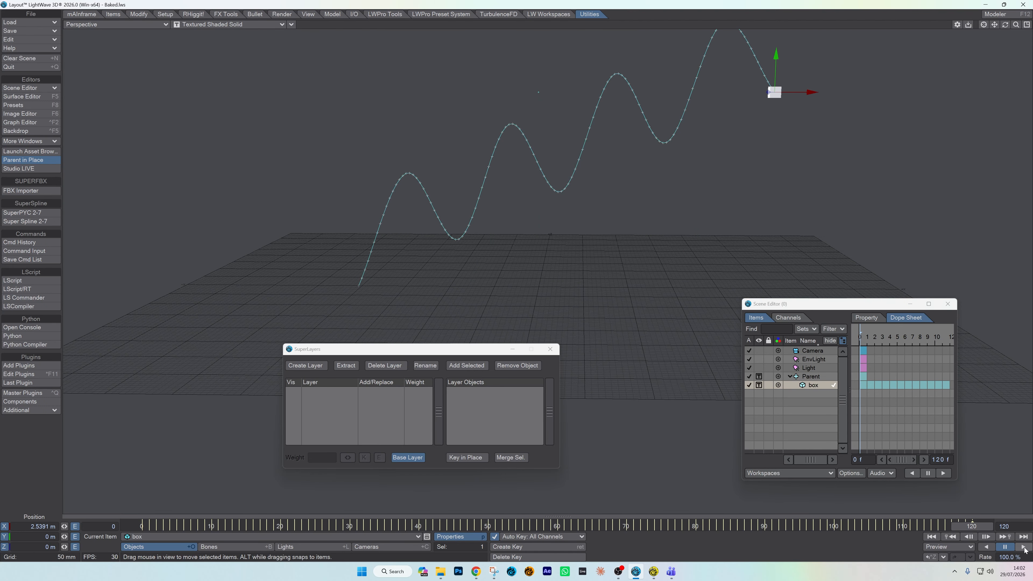
click(1024, 549)
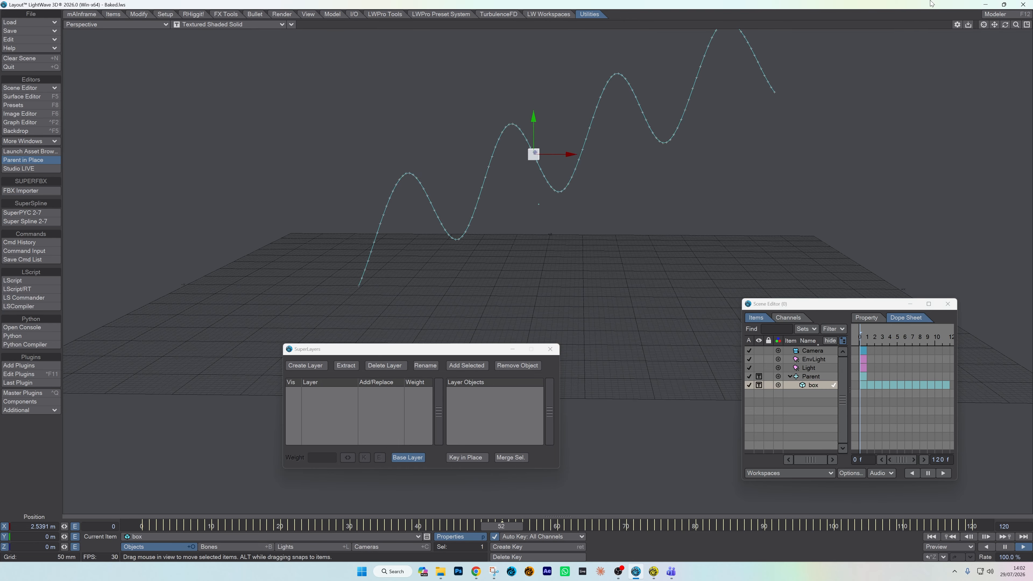
scroll(991, 62, down, 2)
scroll(992, 62, up, 1)
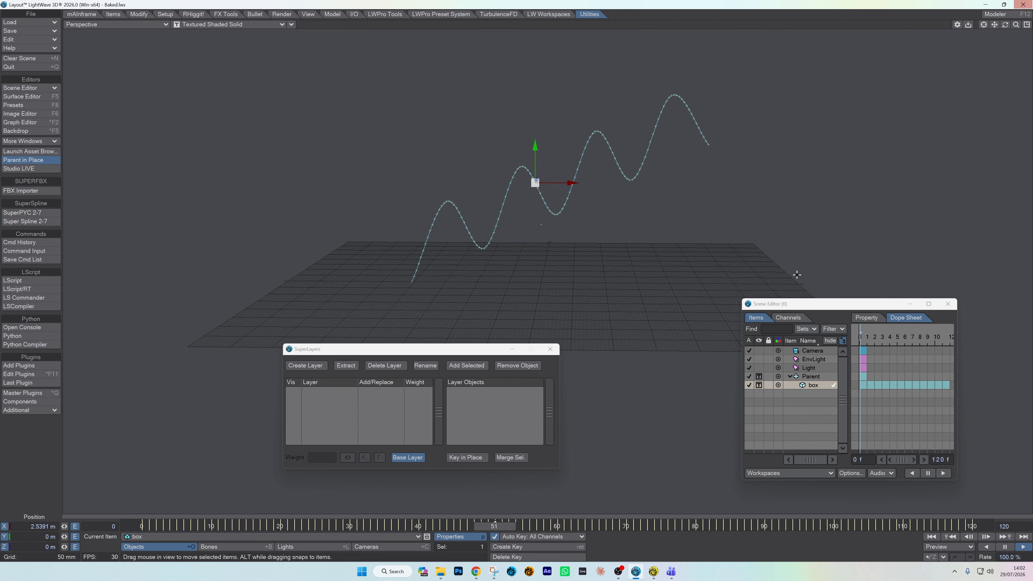
click(821, 375)
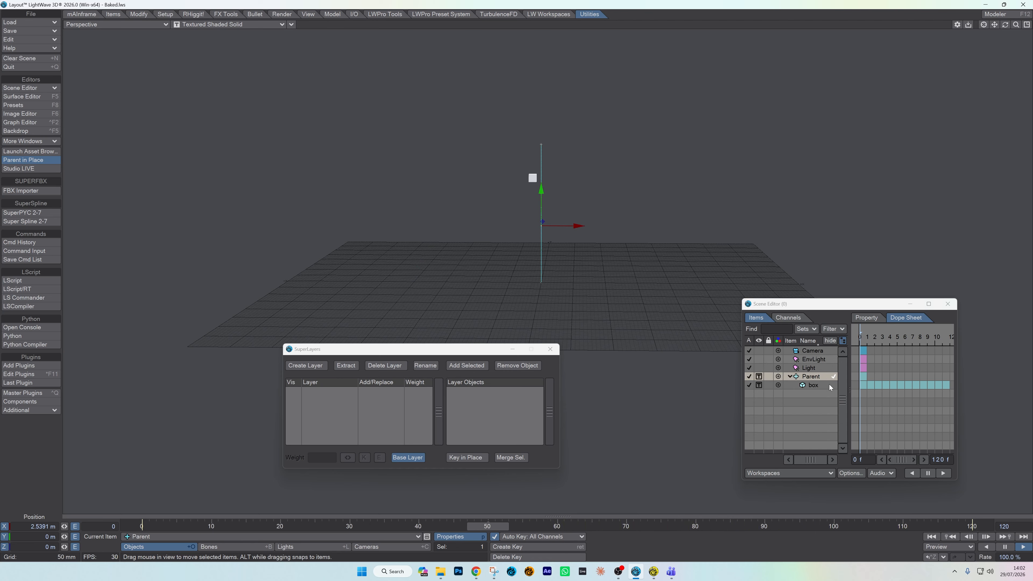
click(829, 385)
click(1004, 547)
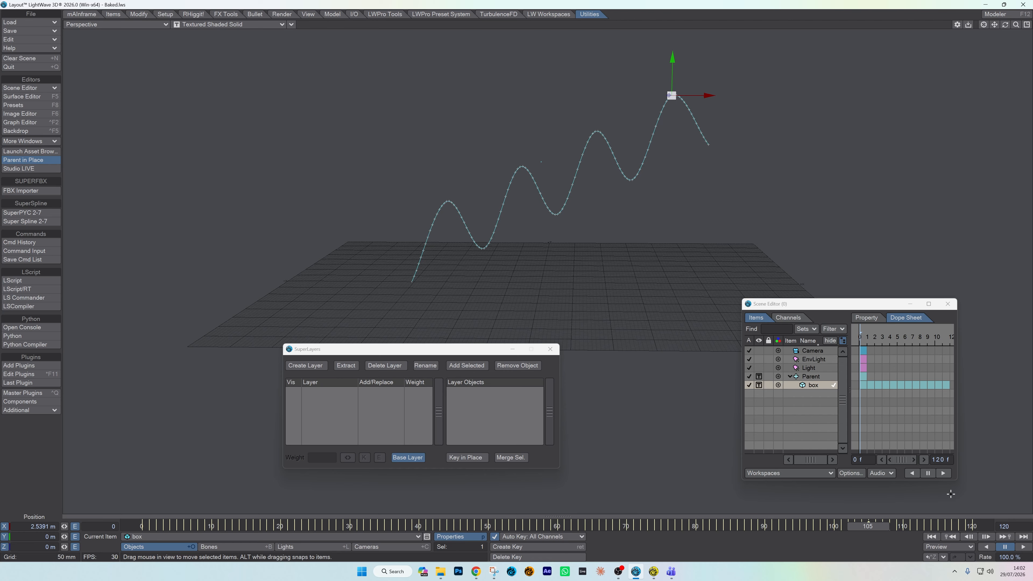
drag(868, 526, 142, 526)
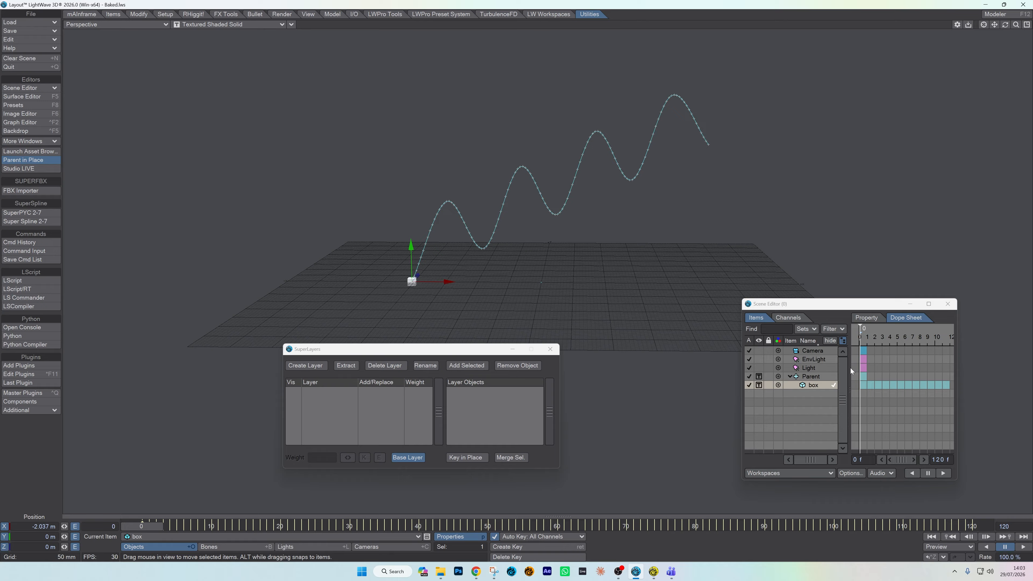
Remove the box's parent in its Motion Options and delete the Parent null.
key(m)
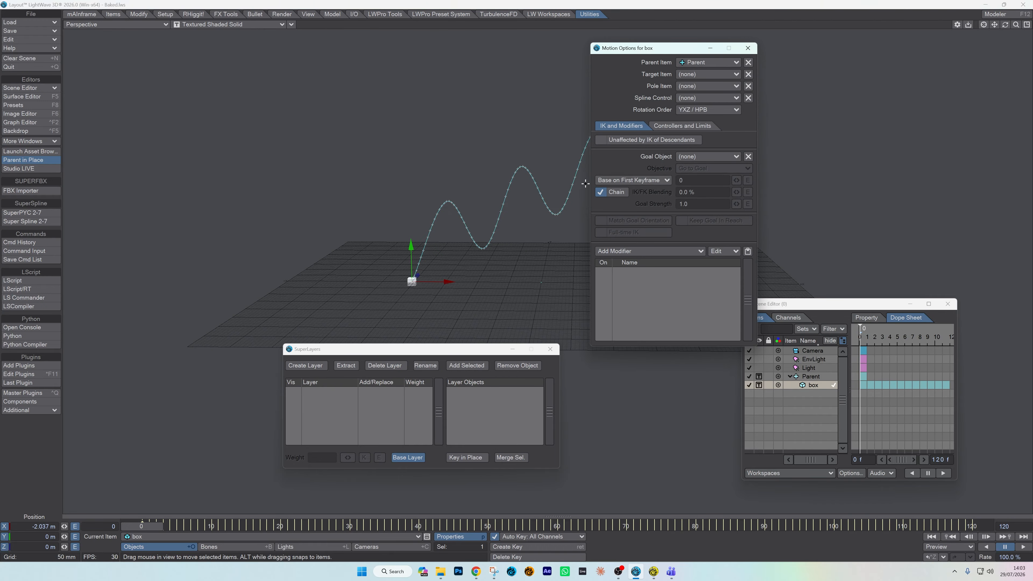
click(751, 63)
click(819, 386)
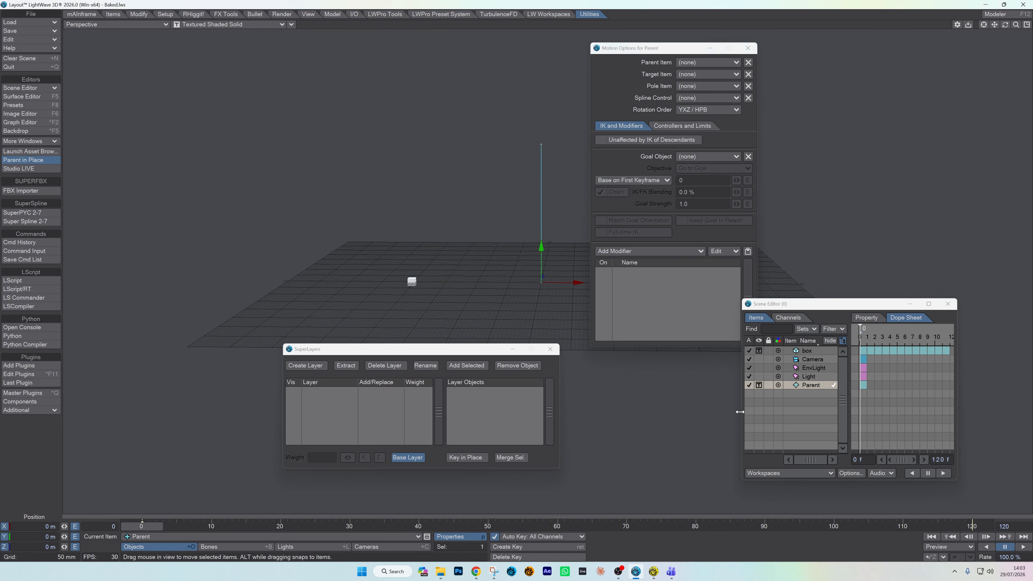
key(Delete)
key(Return)
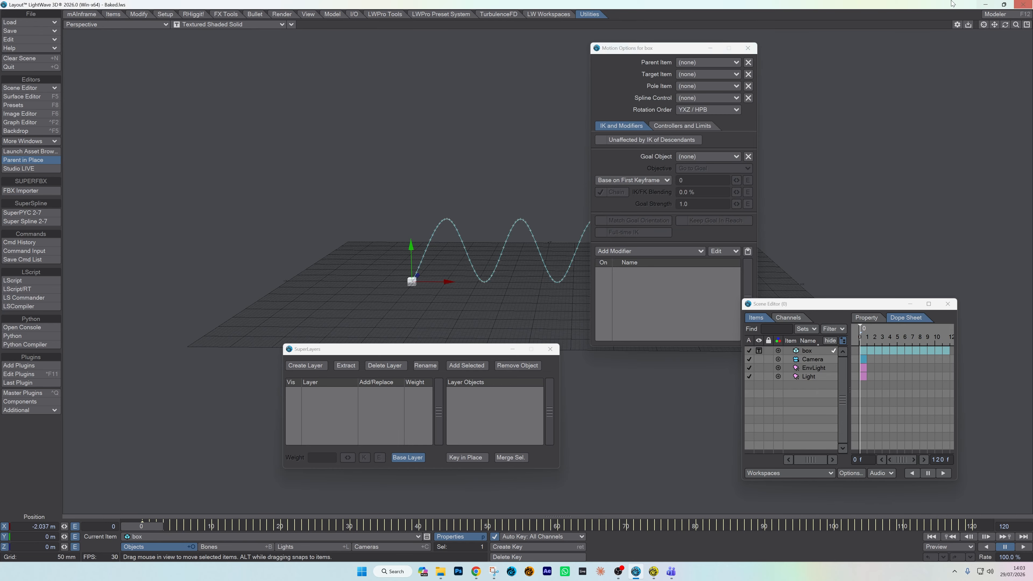
click(748, 48)
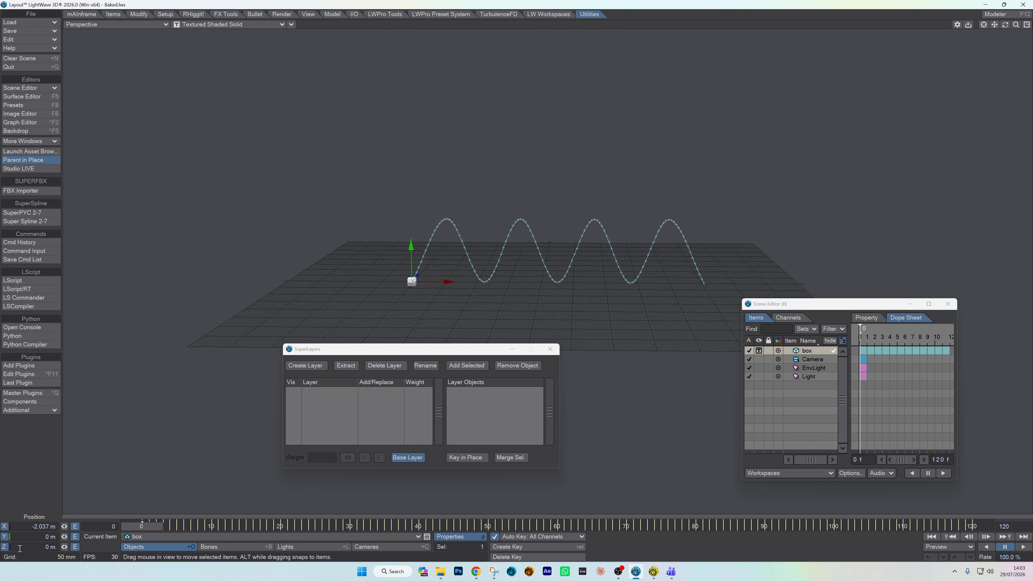
Create a SuperLayers animation layer named Anim Layer 2 for the box.
click(300, 367)
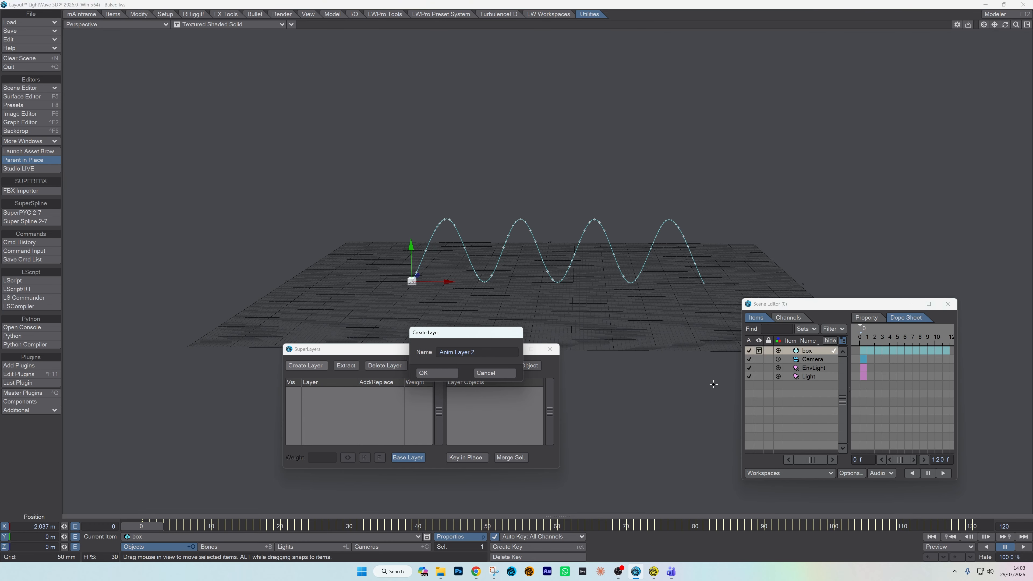
click(442, 374)
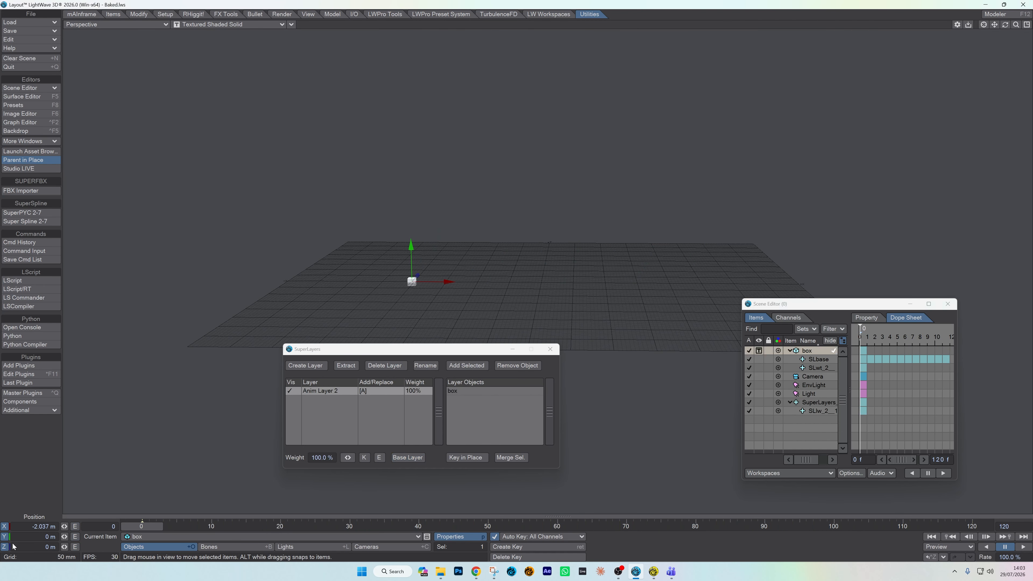
Compare the keyframes on the base layer with those on Anim Layer 2, ending with Anim Layer 2 active.
mouse_move(147, 527)
mouse_down()
mouse_move(977, 527)
mouse_move(142, 527)
mouse_up()
click(409, 458)
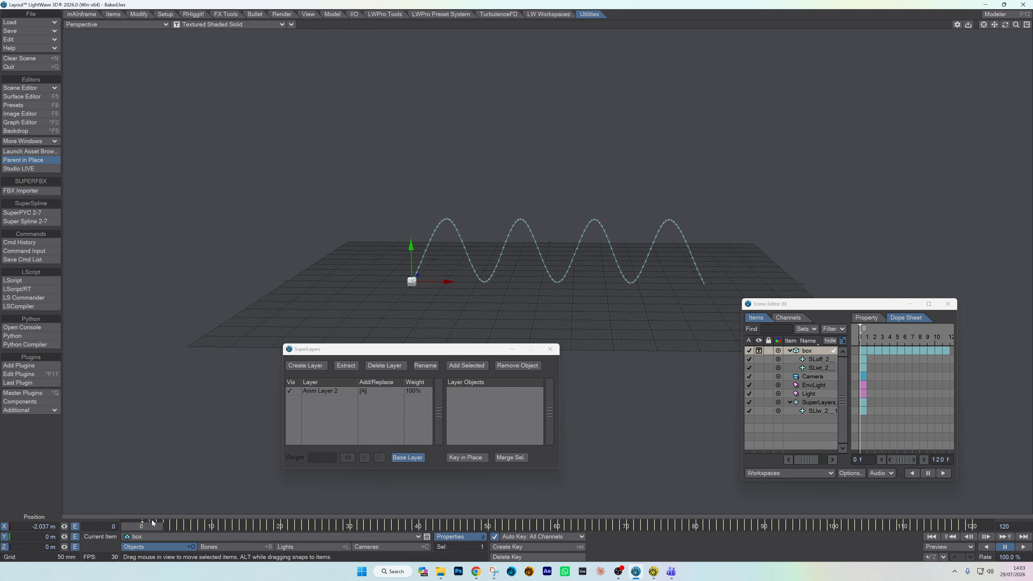
mouse_move(147, 523)
mouse_down()
mouse_move(976, 525)
mouse_move(143, 525)
mouse_up()
click(316, 391)
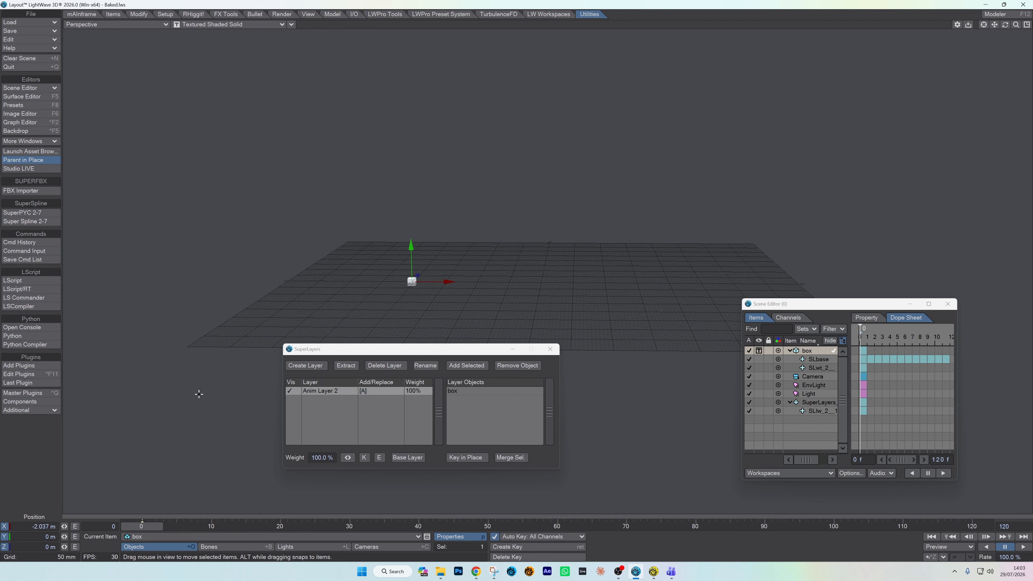
Raise the box to about 2.45 m on Y at frame 120 on Anim Layer 2, and scrub back to frame 0.
drag(433, 525, 972, 526)
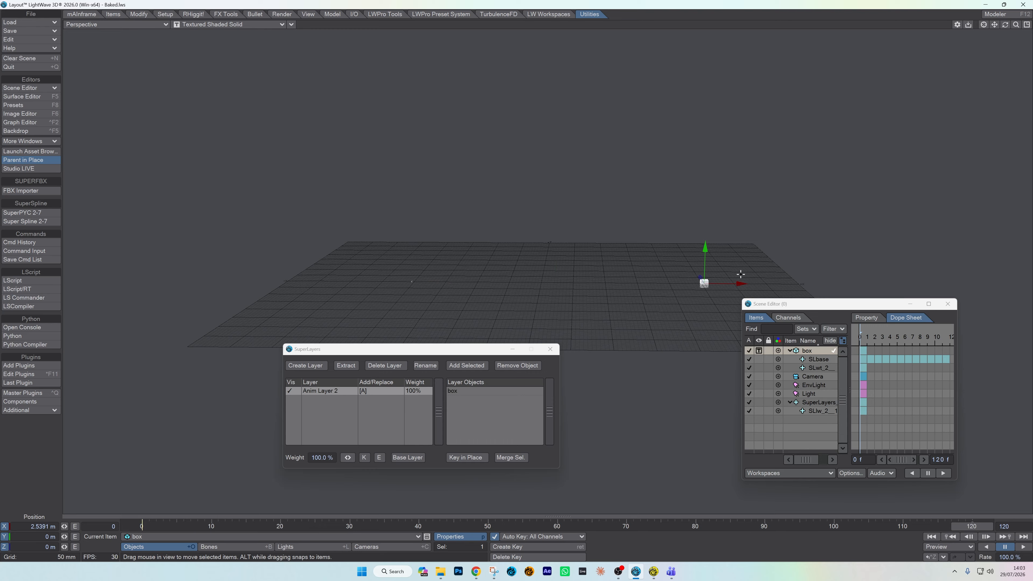
drag(707, 252, 711, 93)
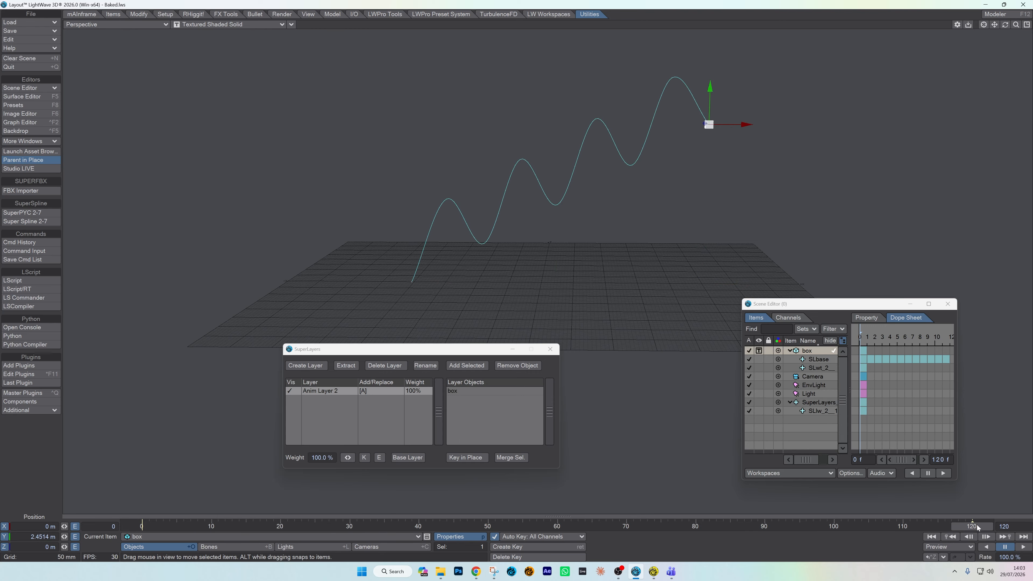
drag(977, 525, 142, 526)
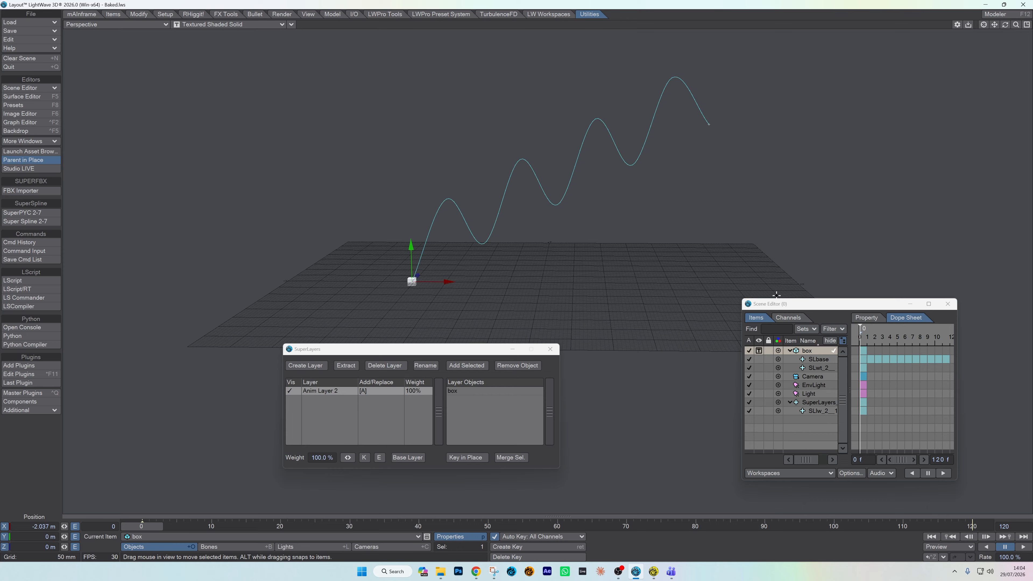
Examine the box's motion modifiers and the SuperLayers helper nulls in the Scene Editor, and reselect the box.
key(m)
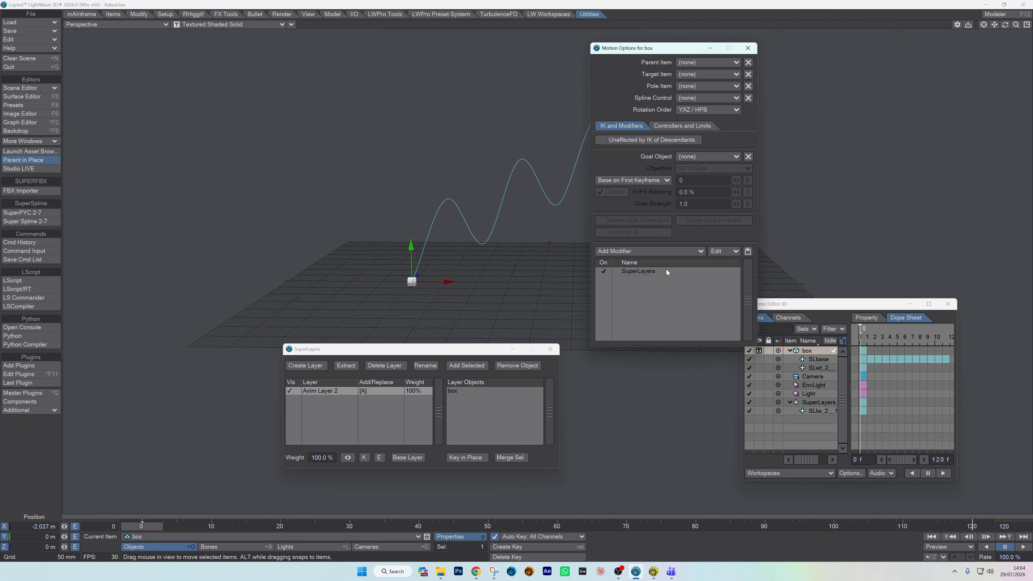
click(748, 47)
click(826, 367)
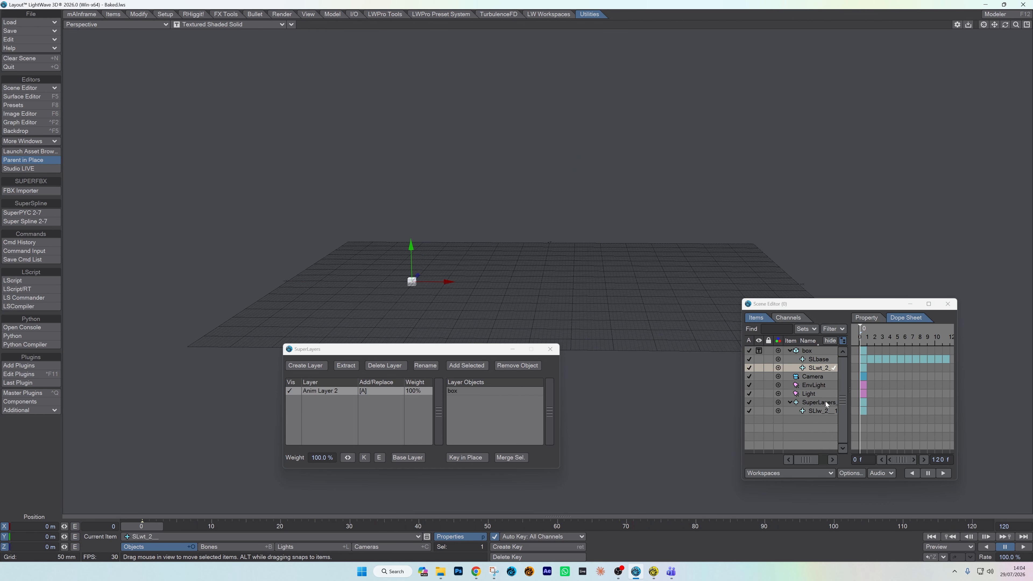
click(826, 402)
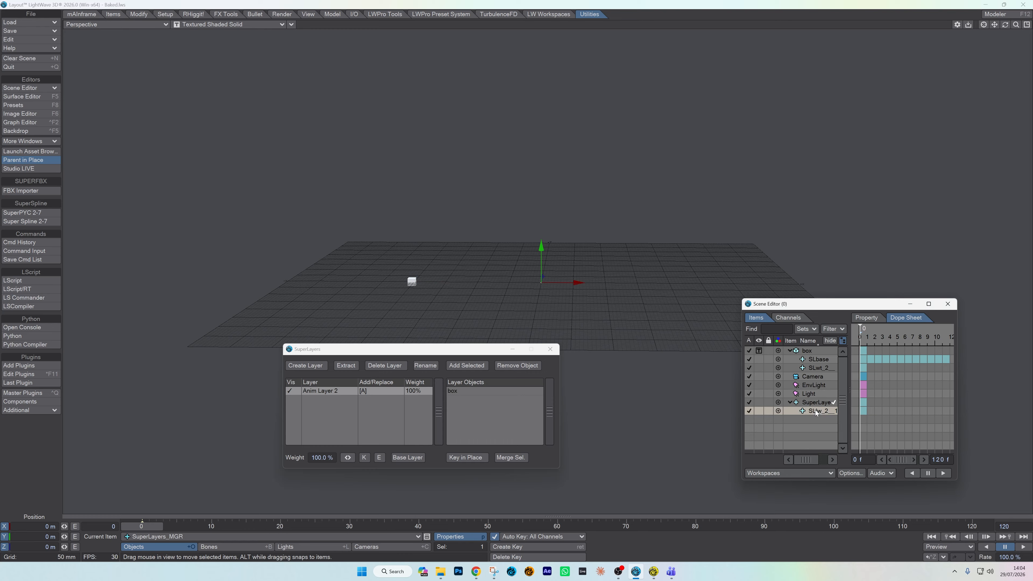
click(818, 359)
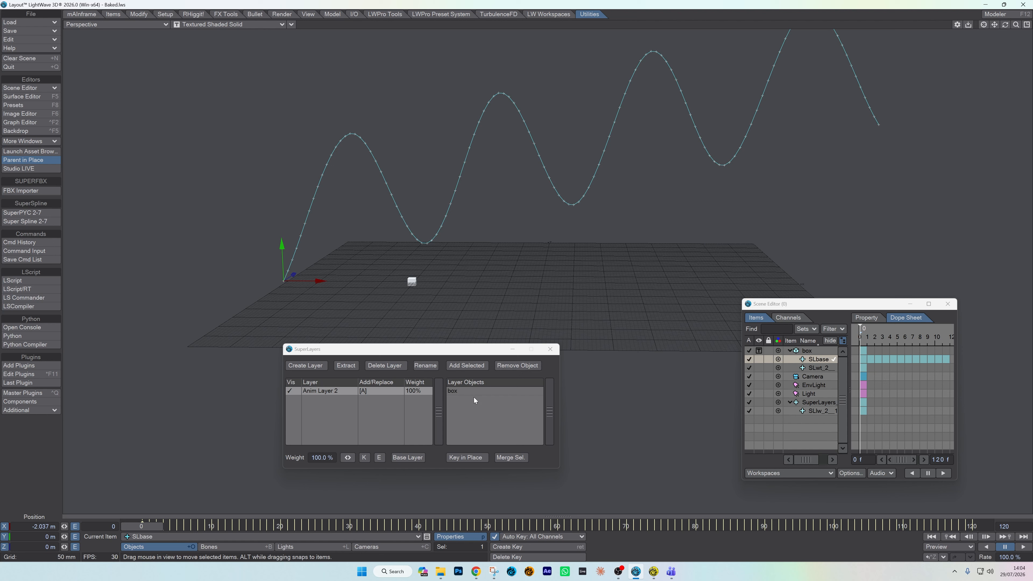
click(809, 352)
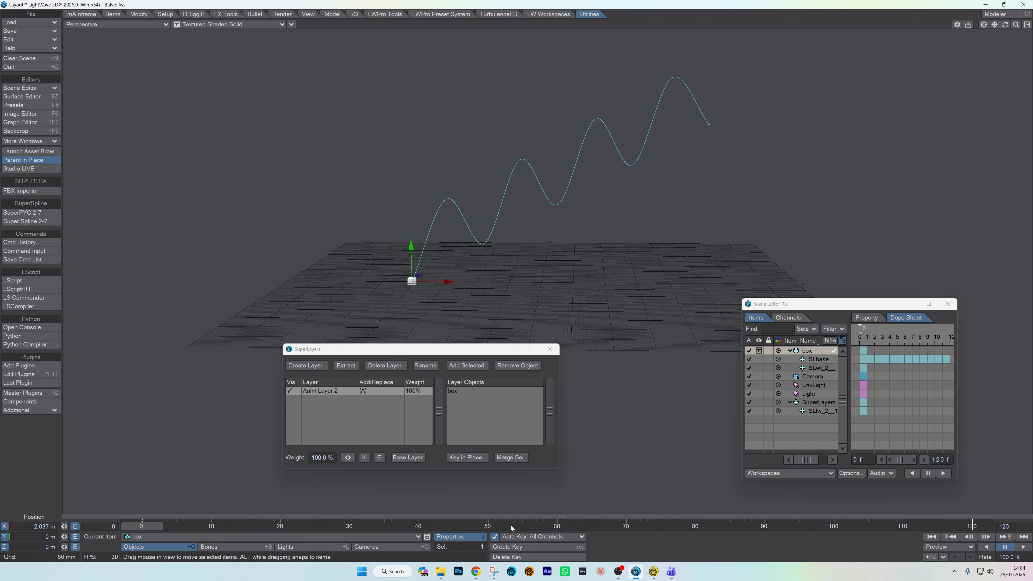
Scrub through the box's layered motion from frame 0 with the Scene Editor closed, and reopen the Scene Editor.
click(948, 303)
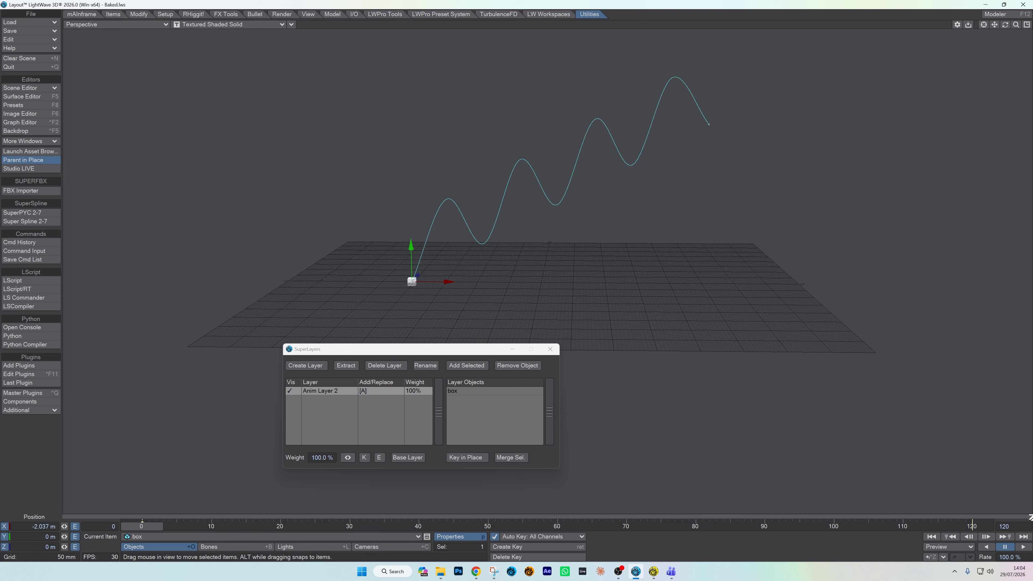
drag(340, 530, 142, 526)
click(52, 88)
click(51, 89)
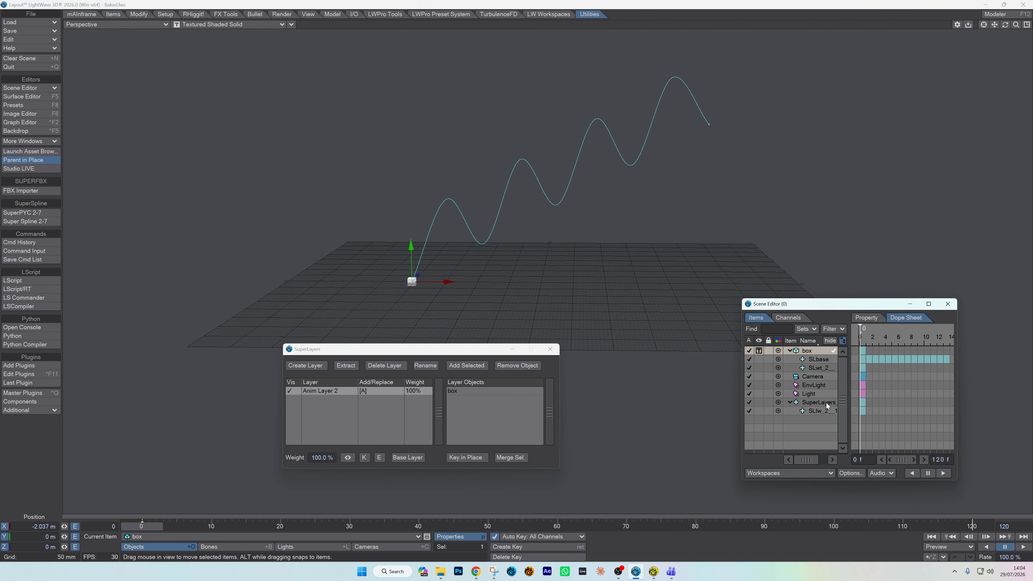
Delete Anim Layer 2 from SuperLayers and check the box's motion options for remaining modifiers.
click(375, 366)
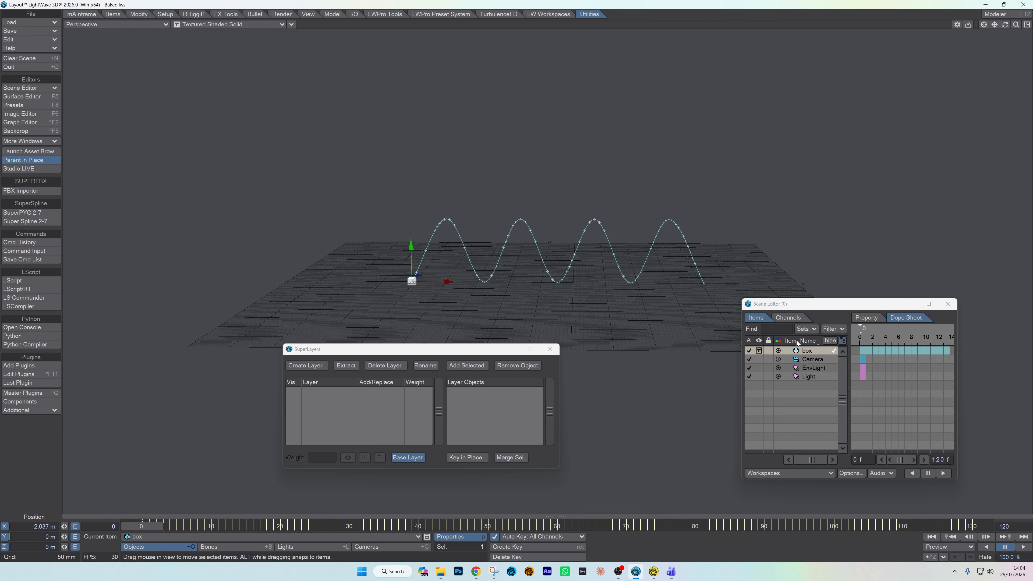
key(m)
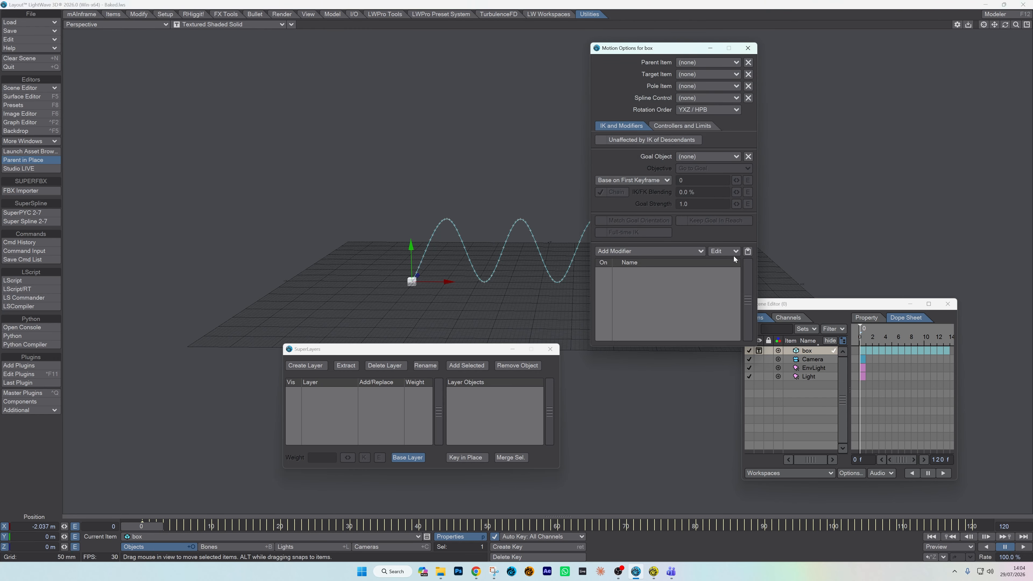
click(747, 48)
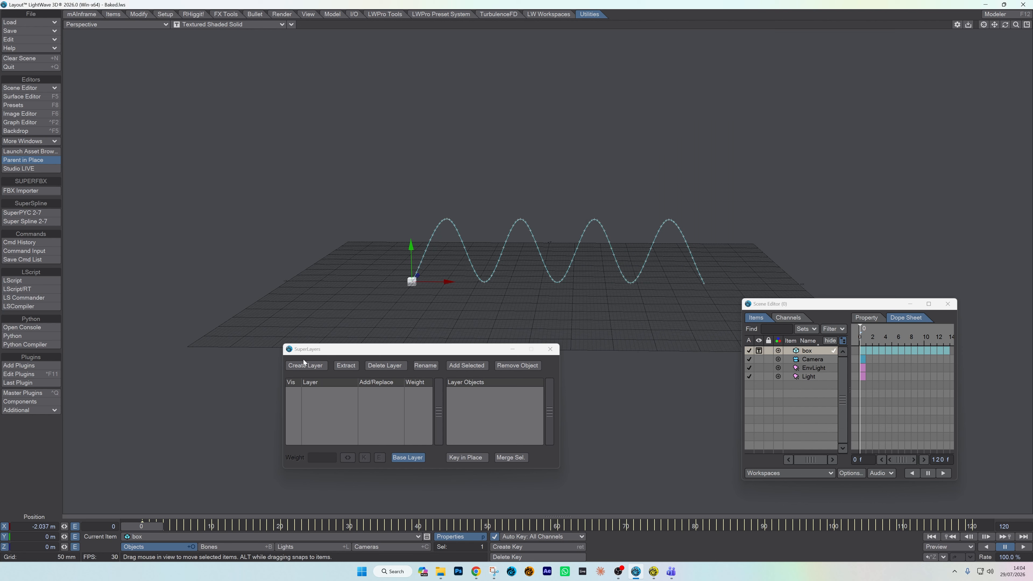
Create a new SuperLayers animation layer for the box.
click(306, 365)
click(424, 373)
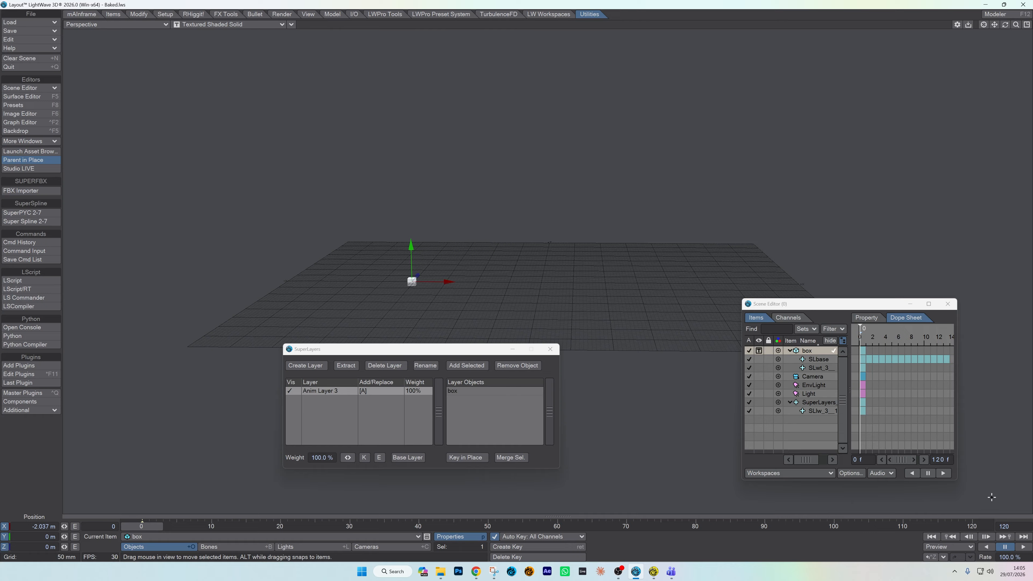
Raise the box to about 2.4 m on Y at frame 120 on Anim Layer 3, and merge the layer into the box's base motion.
click(986, 523)
drag(705, 250, 709, 91)
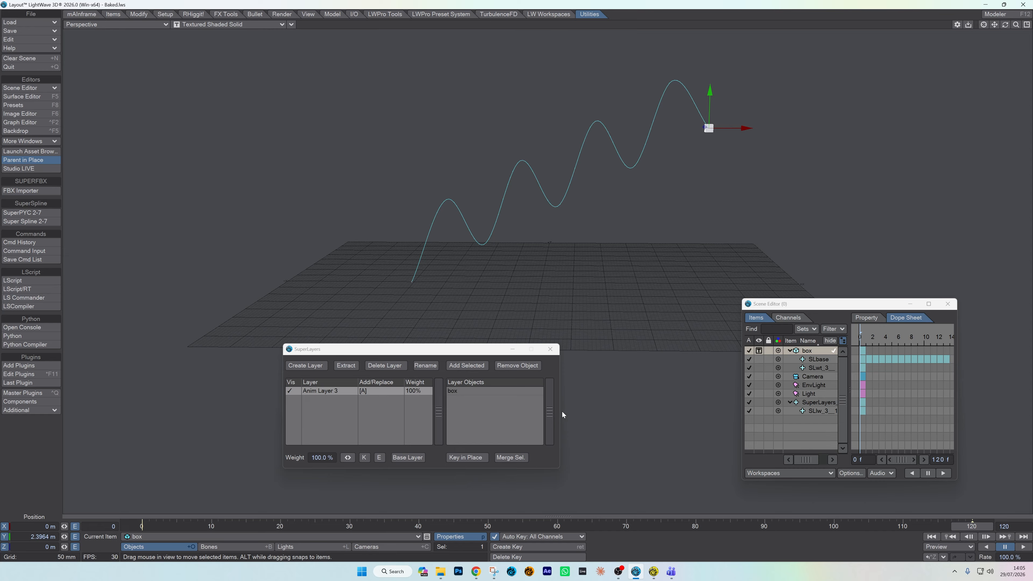
click(513, 458)
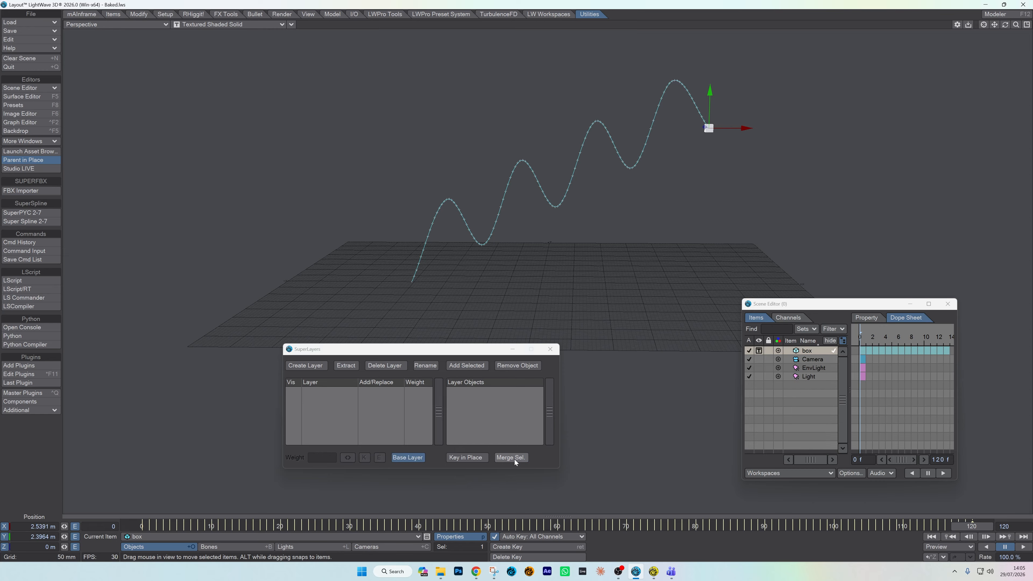